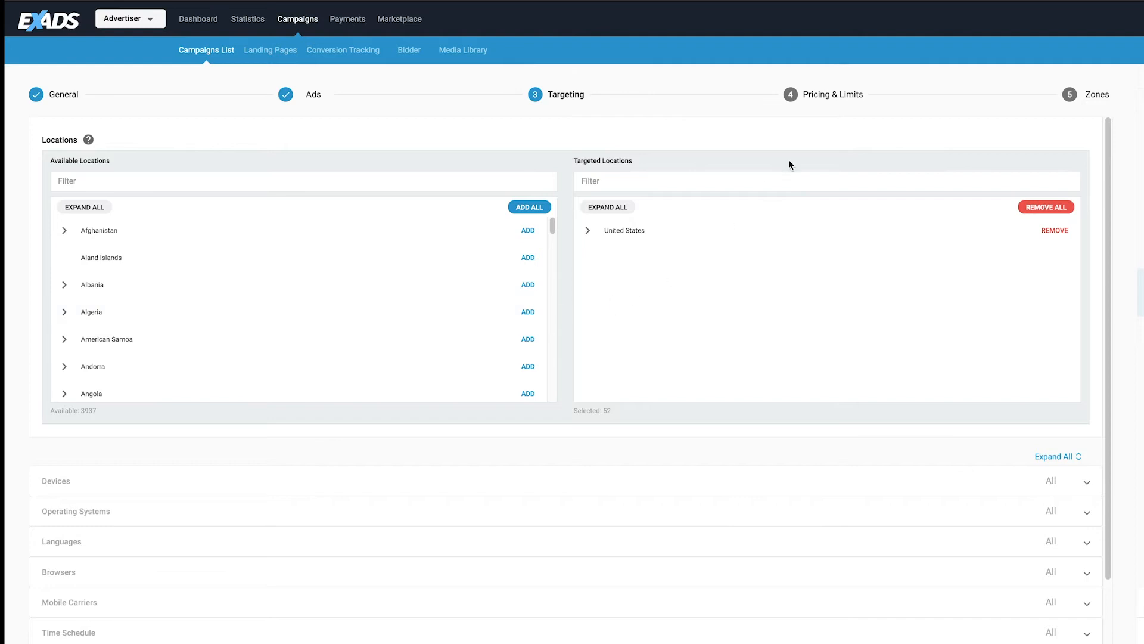
pyautogui.click(824, 104)
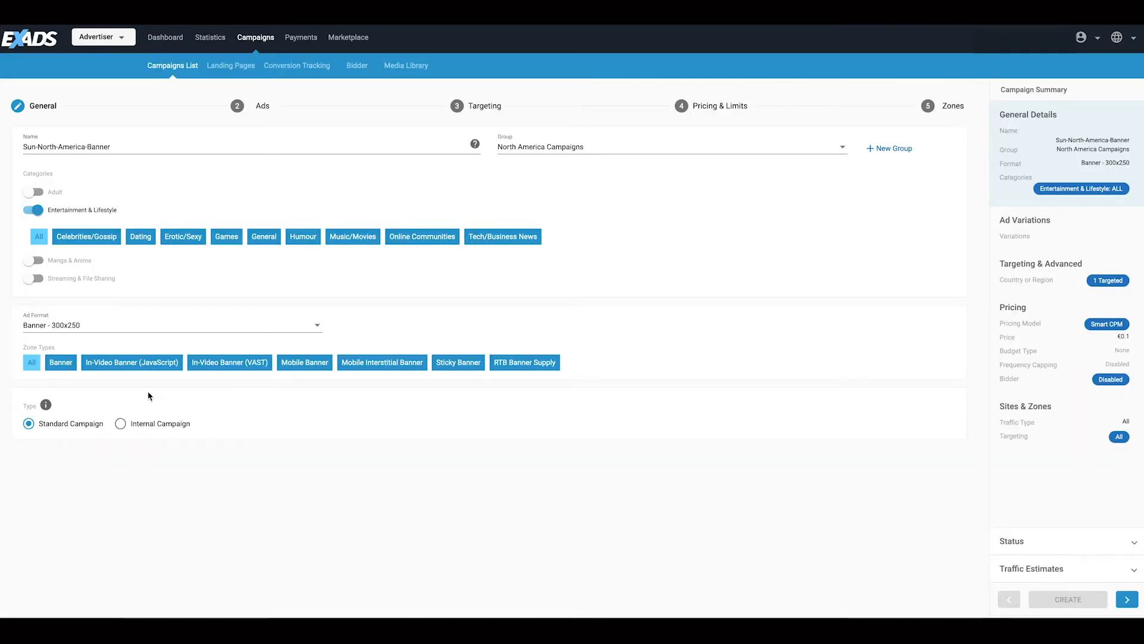
pyautogui.moveTo(46, 409)
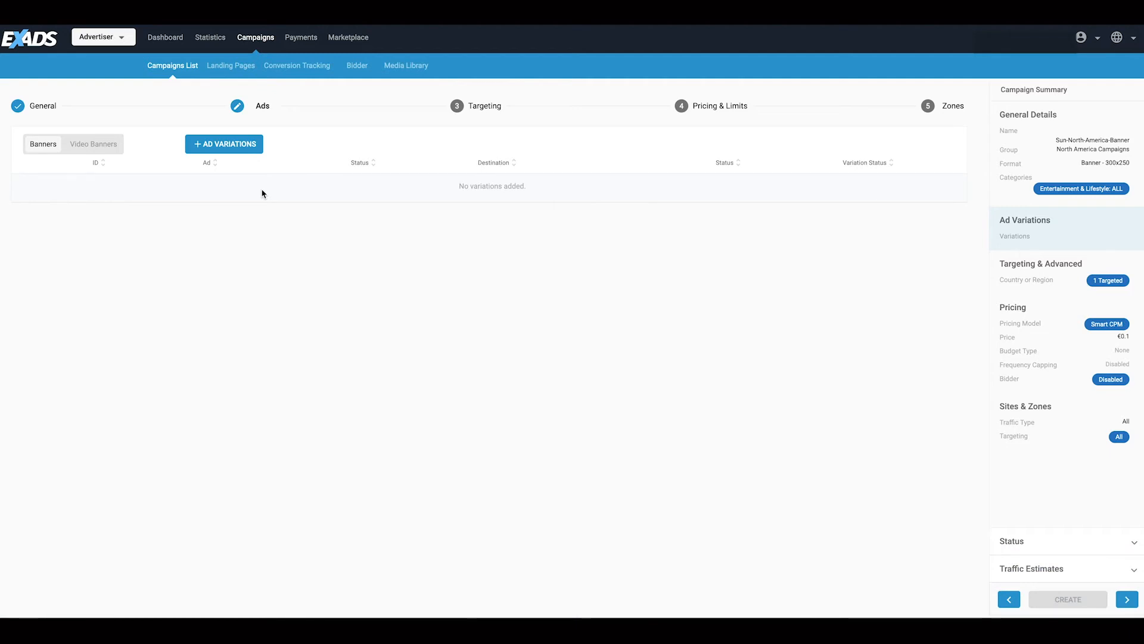
pyautogui.click(243, 150)
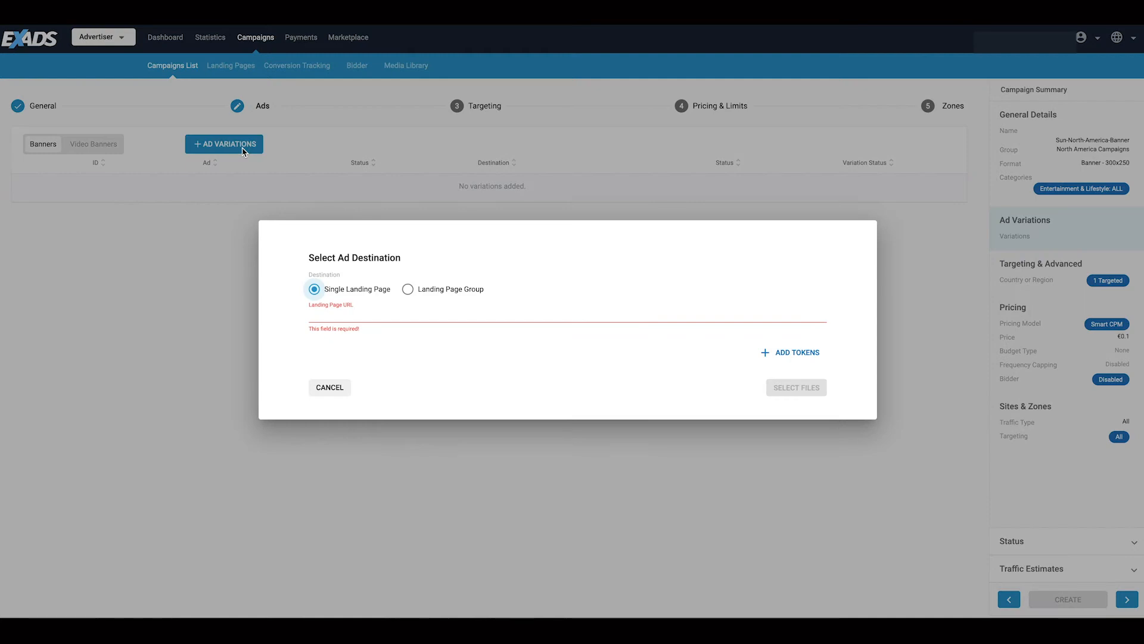
pyautogui.write('https://www.bucketlistholidays.com')
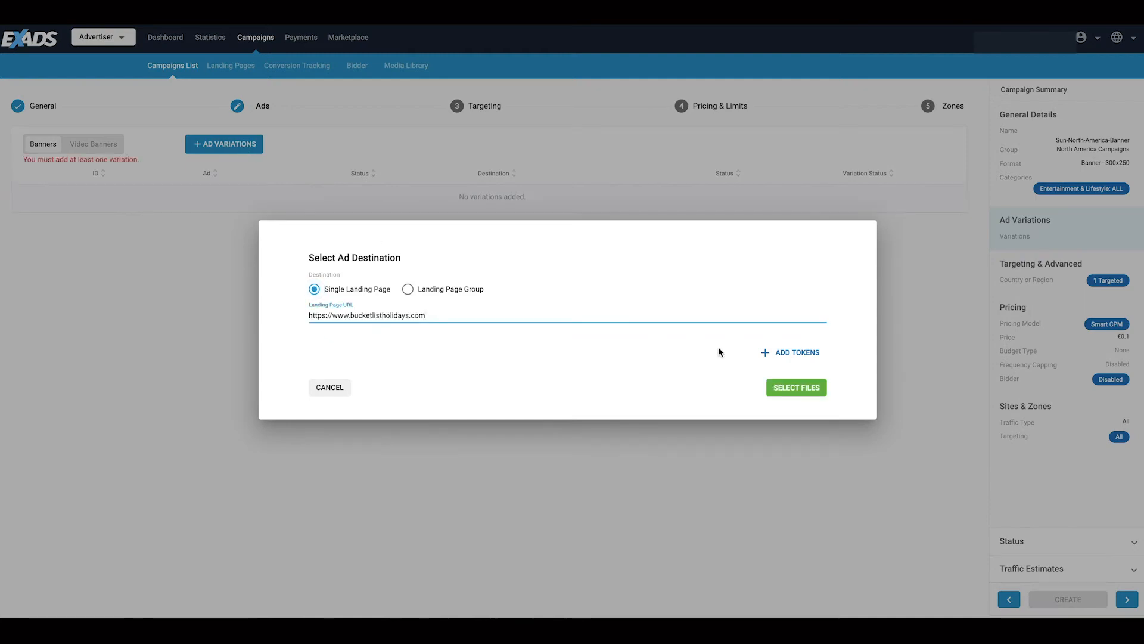
pyautogui.click(774, 358)
pyautogui.click(640, 430)
pyautogui.click(632, 488)
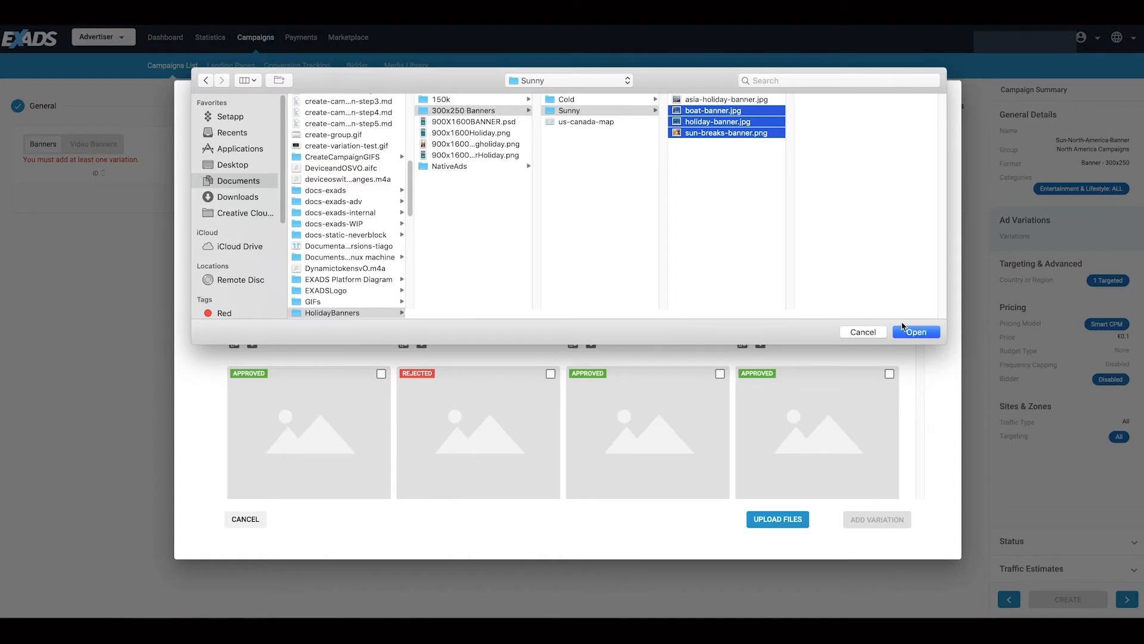
pyautogui.click(909, 333)
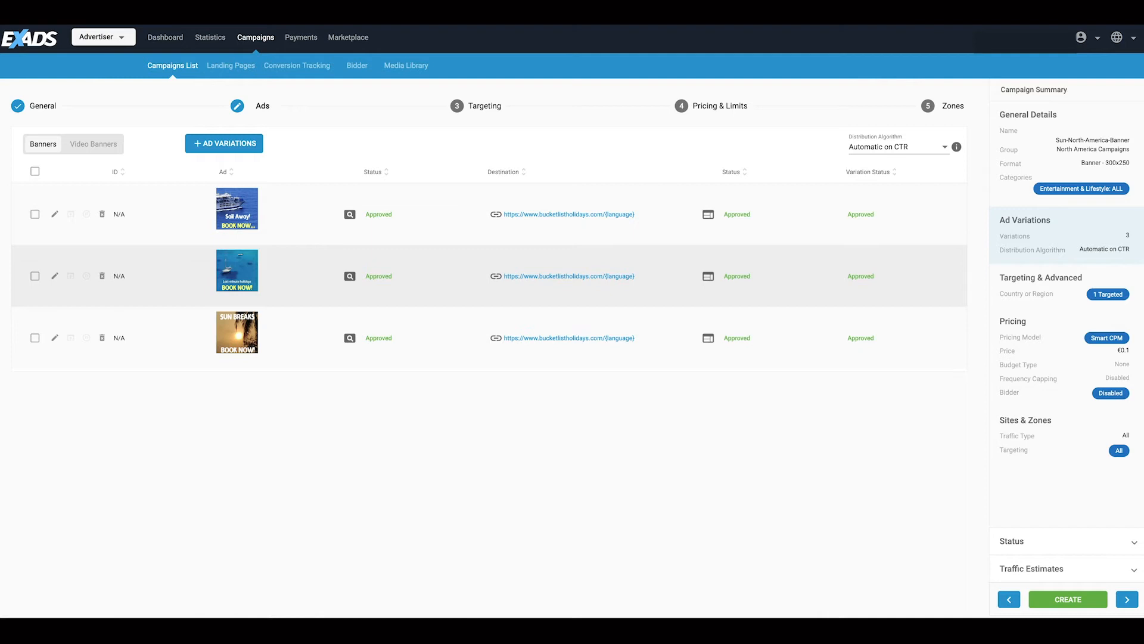
# Step: Set the distribution algorithm of the three ad variations to Even
pyautogui.click(947, 151)
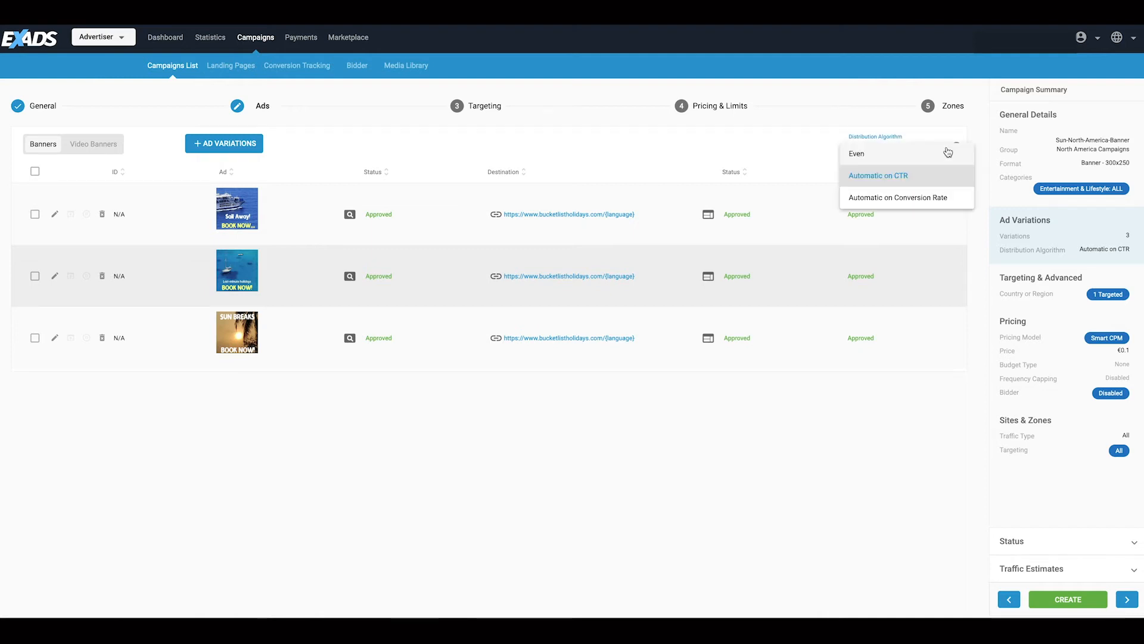
pyautogui.click(950, 198)
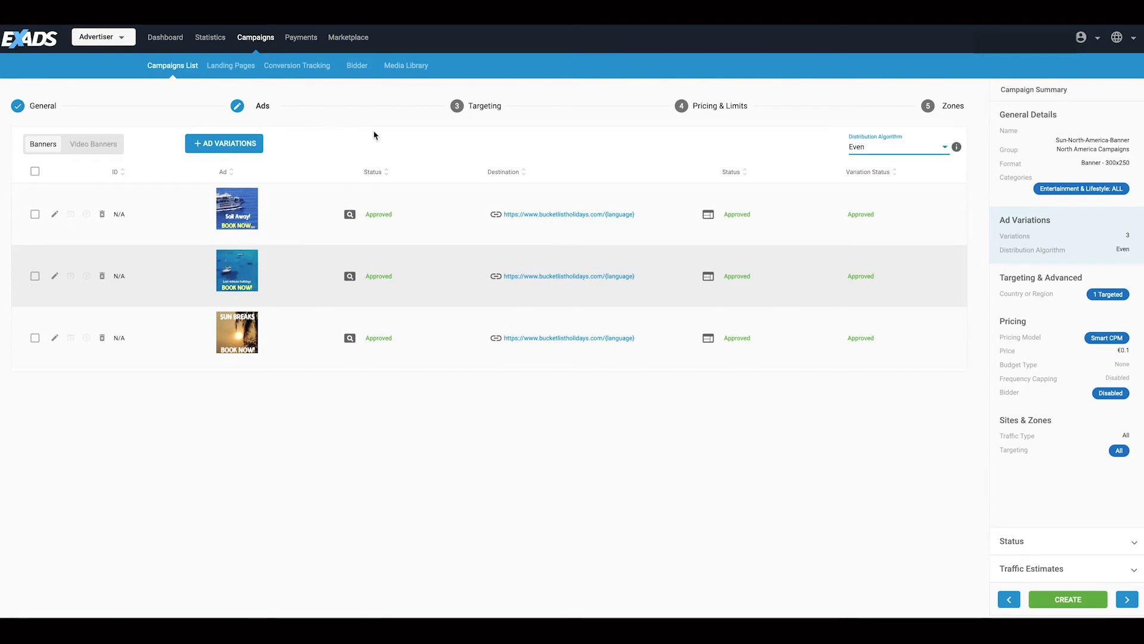
# Step: Remove states such as Arizona, Arkansas, California and Colorado from the campaign's targeted United States locations
pyautogui.click(483, 111)
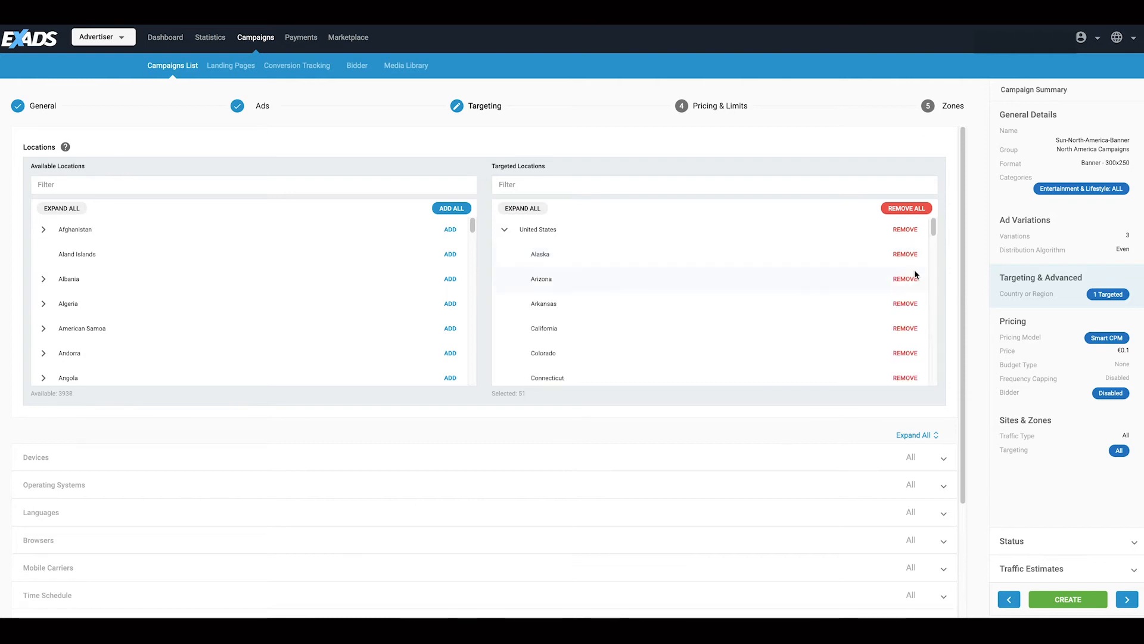
pyautogui.click(914, 279)
pyautogui.click(913, 280)
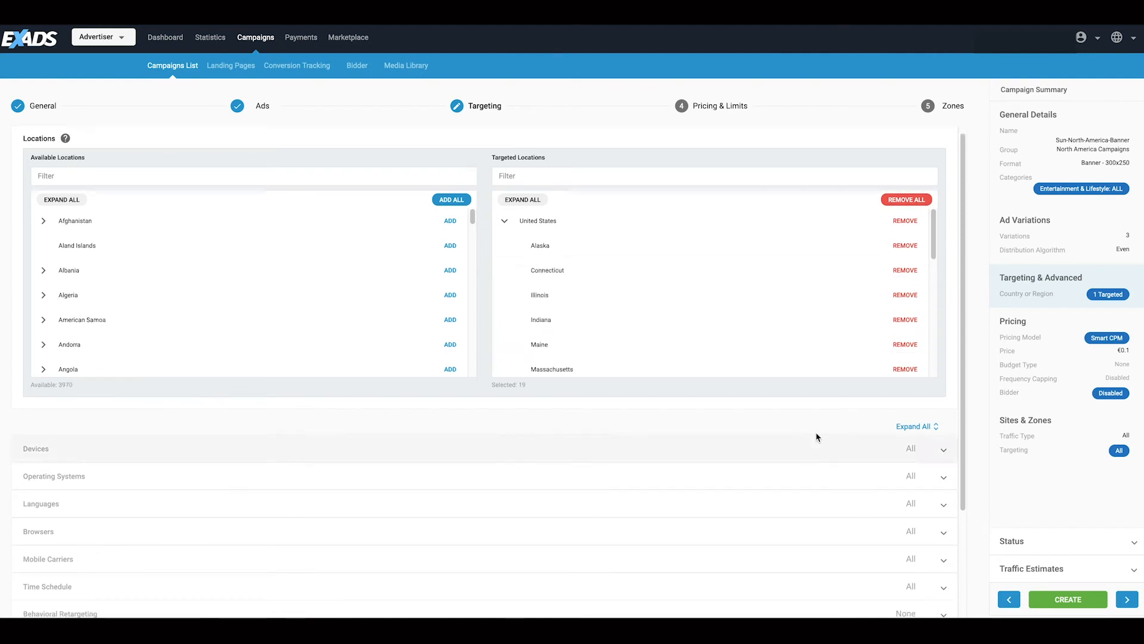
# Step: In the campaign's pricing settings, try the CPC model and choose Smart CPM as the pricing model
pyautogui.click(720, 105)
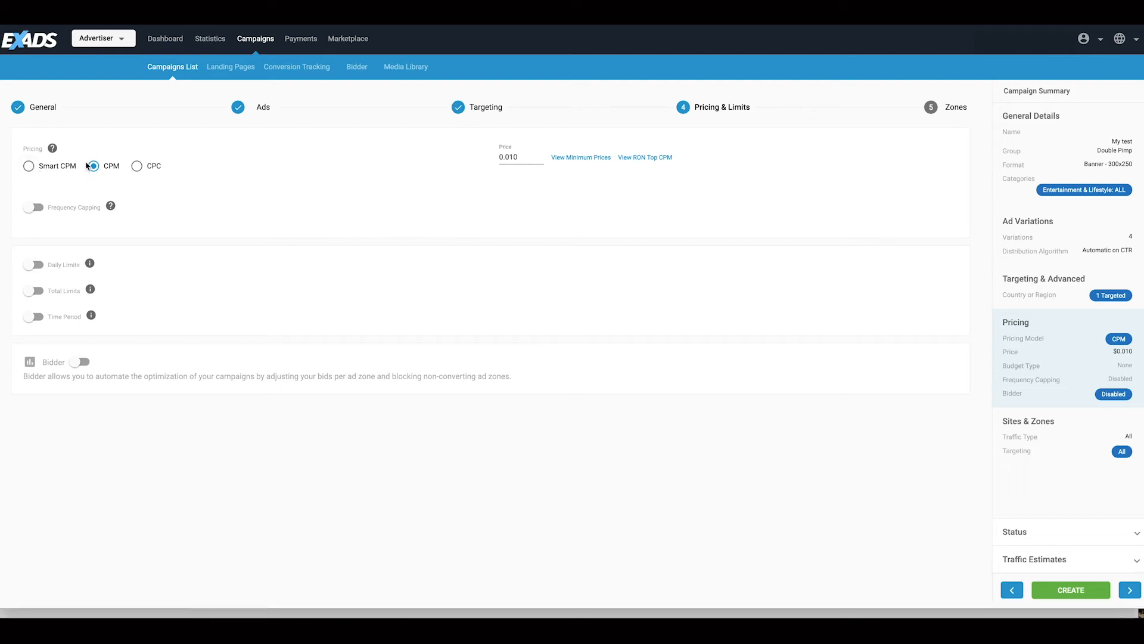
pyautogui.click(136, 165)
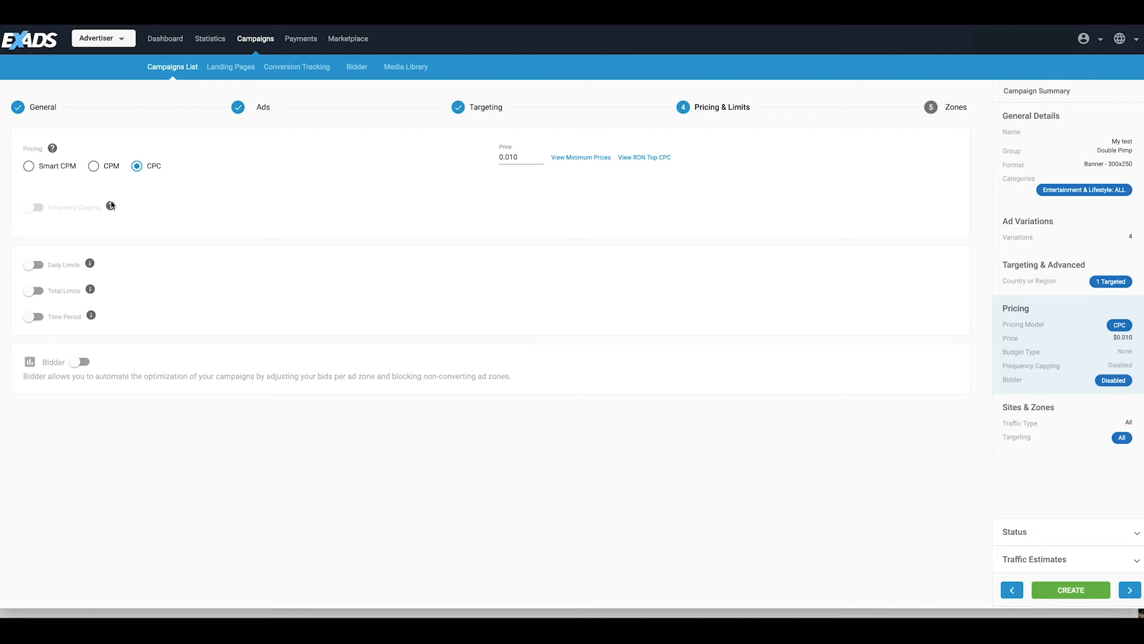
pyautogui.click(28, 167)
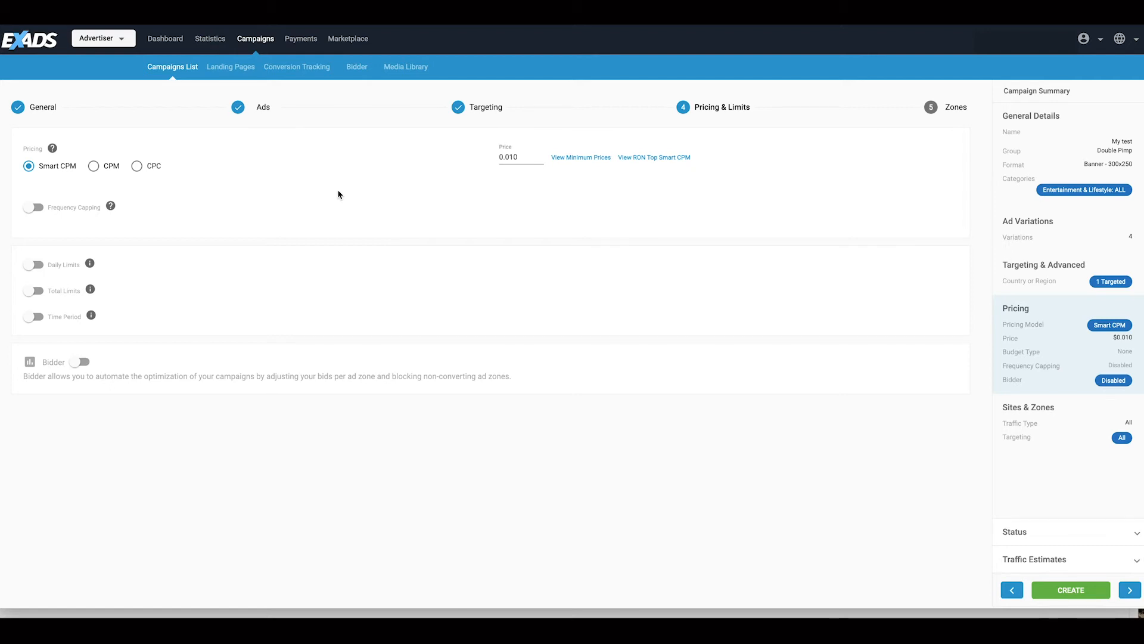
# Step: Set the price to 0.020, check the RON top Smart CPM and match it at $0.04
pyautogui.click(514, 156)
pyautogui.press('BackSpace')
pyautogui.write('2')
pyautogui.click(663, 159)
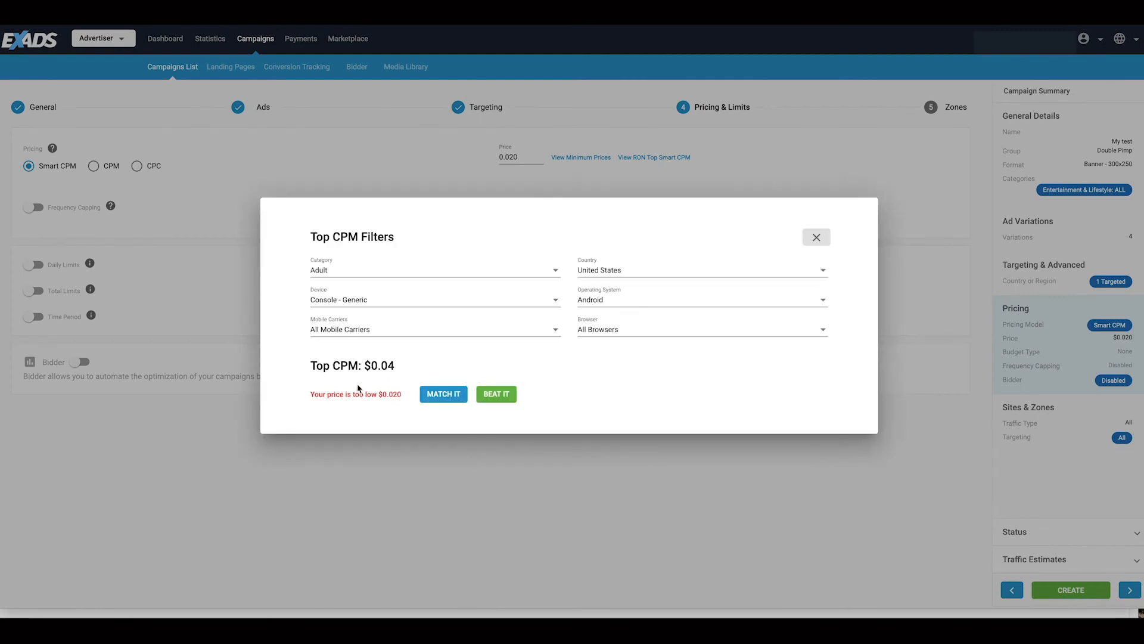
pyautogui.click(443, 394)
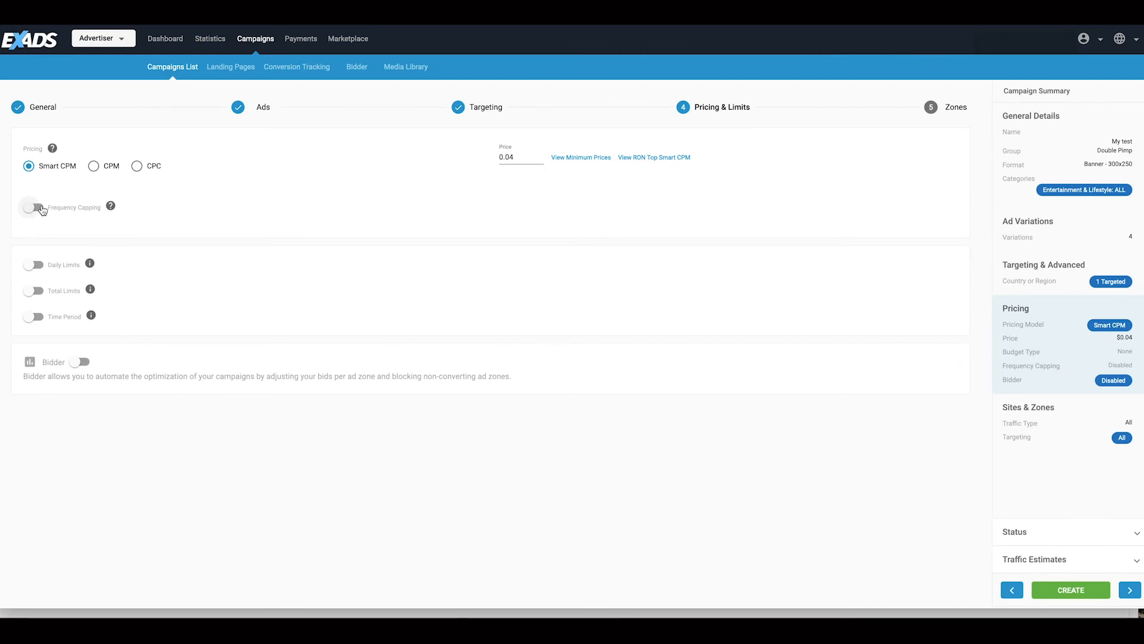
# Step: Enable frequency capping at 3 impressions per 24 hours and a $20 daily budget limit distributed throughout the day
pyautogui.click(34, 208)
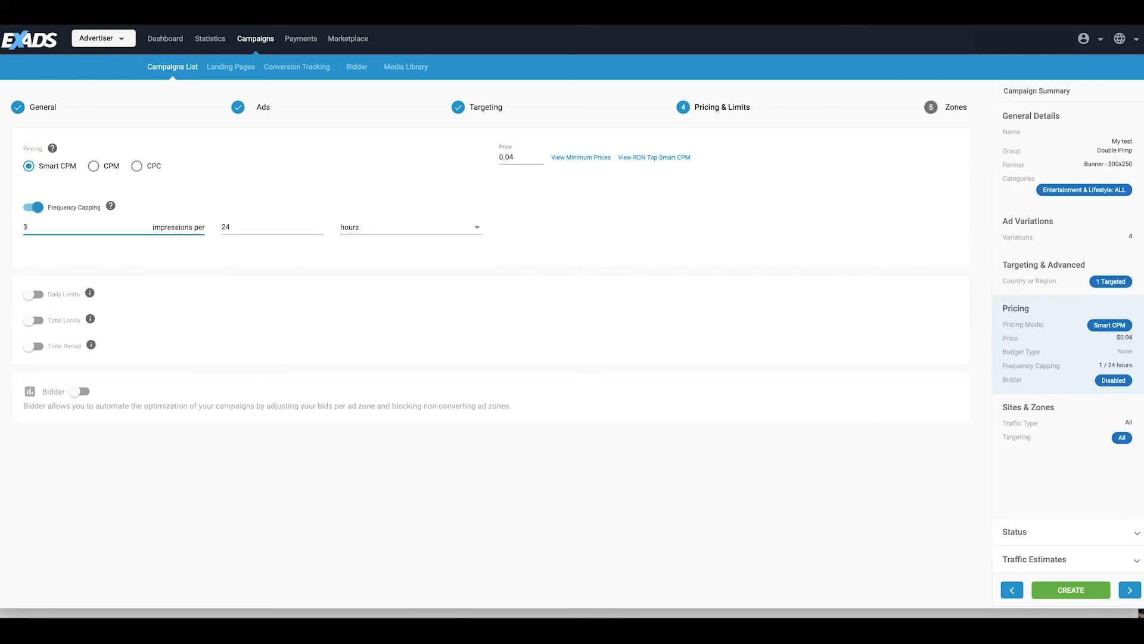
pyautogui.click(35, 294)
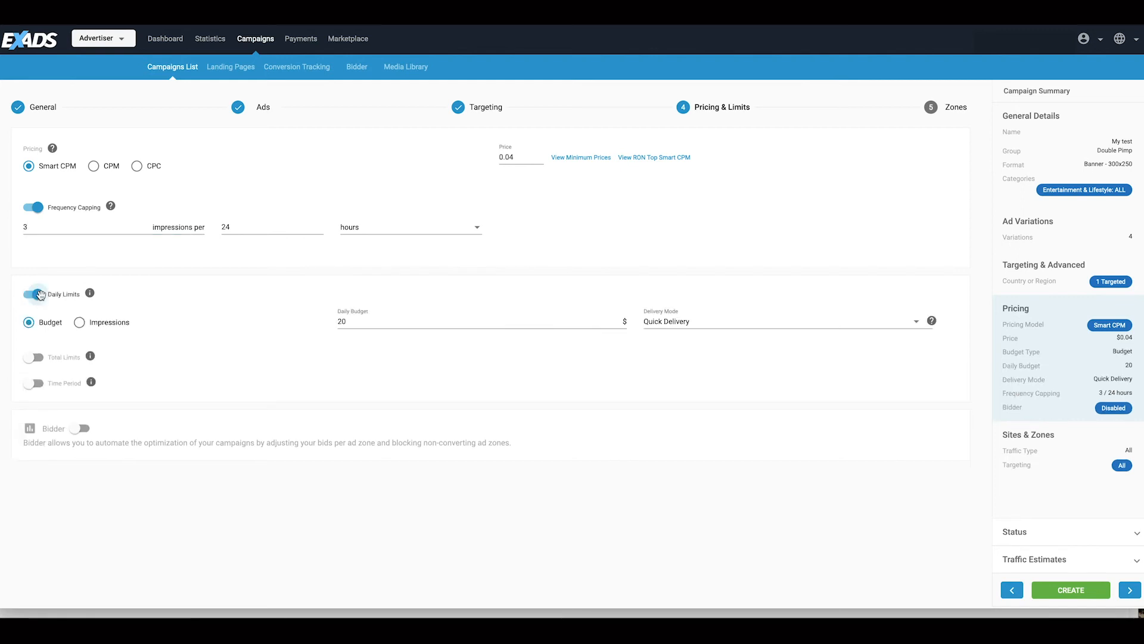
pyautogui.click(808, 322)
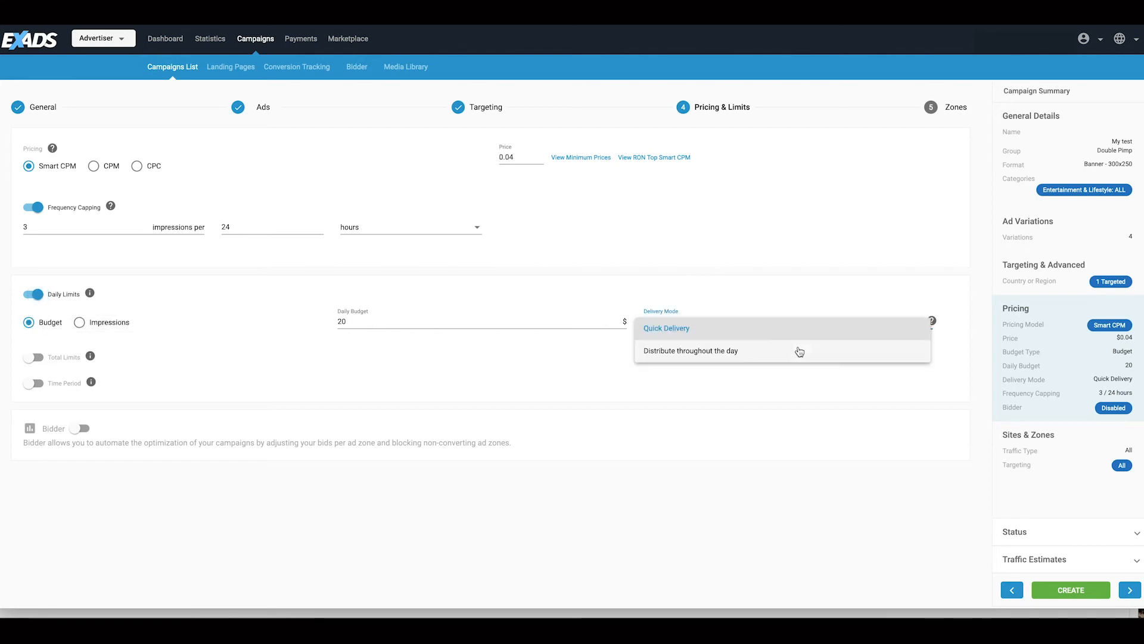
pyautogui.click(742, 338)
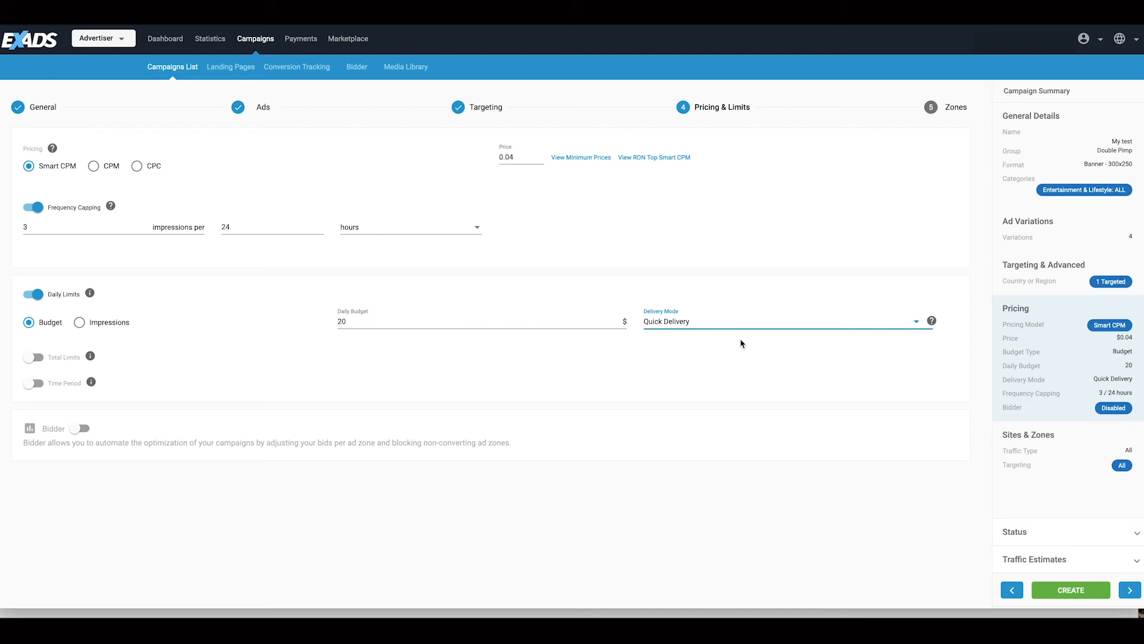
pyautogui.click(798, 326)
pyautogui.click(786, 351)
# Step: Enable total limits for the campaign and enter a total budget of 100000
pyautogui.click(37, 357)
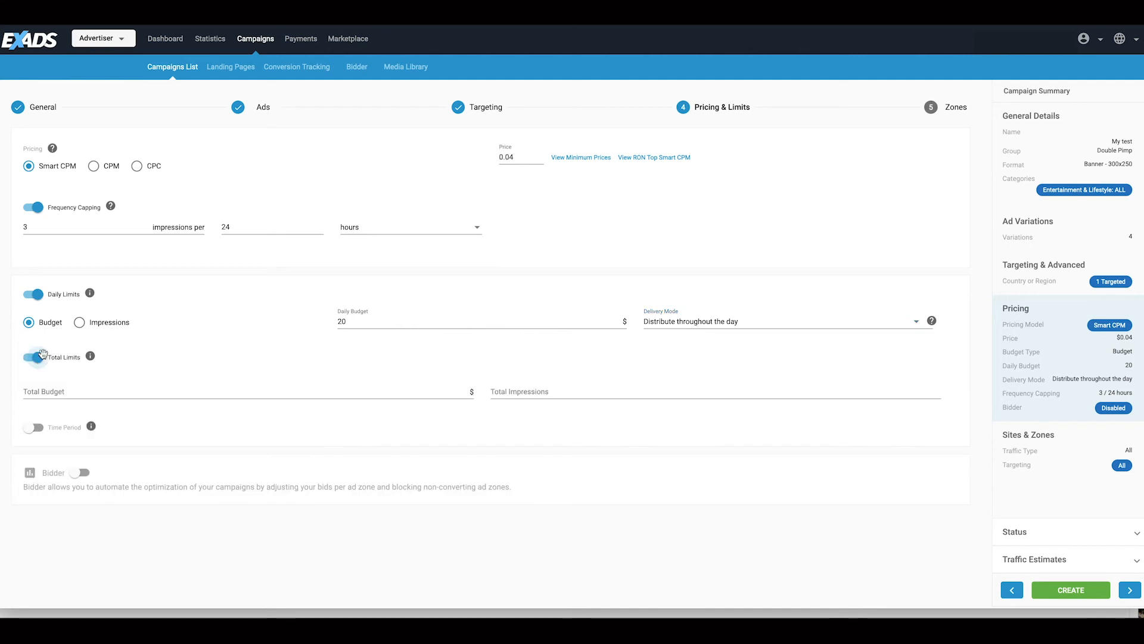
pyautogui.click(60, 392)
pyautogui.write('100000')
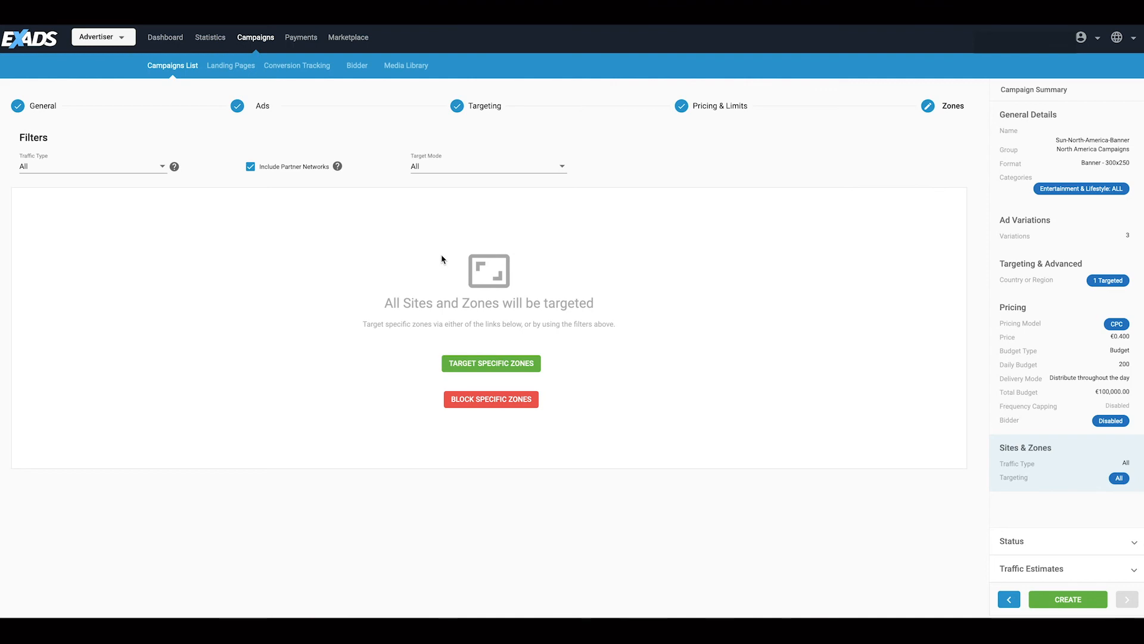
# Step: Open the targeting of specific zones for the Sun-North-America-Banner campaign
pyautogui.click(491, 363)
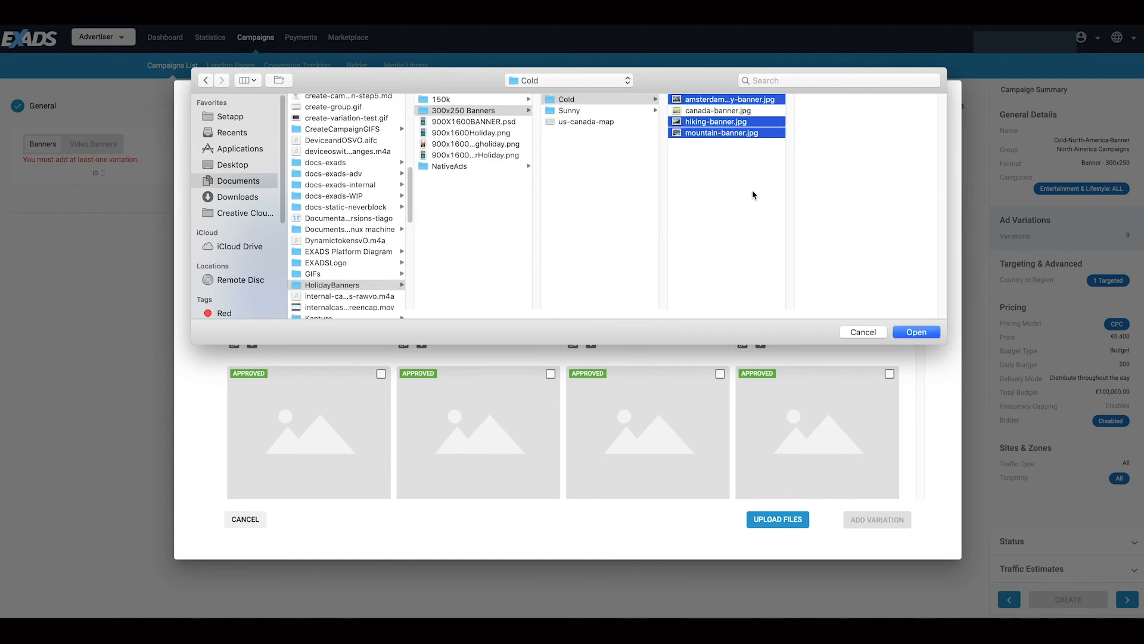
# Step: Upload the Amsterdam banner, hiking-banner.jpg and mountain-banner.jpg from the Cold folder for the Cold-North-America-Banner campaign
pyautogui.click(915, 334)
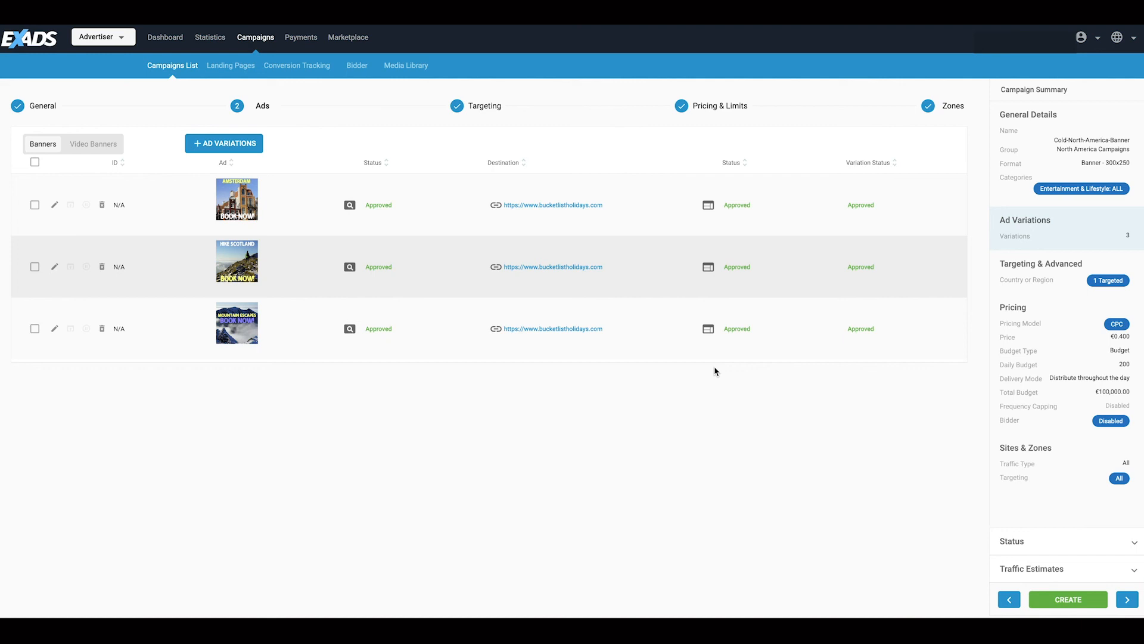
# Step: Remove Colorado and Connecticut from the United States locations targeted by the Cold-North-America-Banner campaign
pyautogui.click(504, 110)
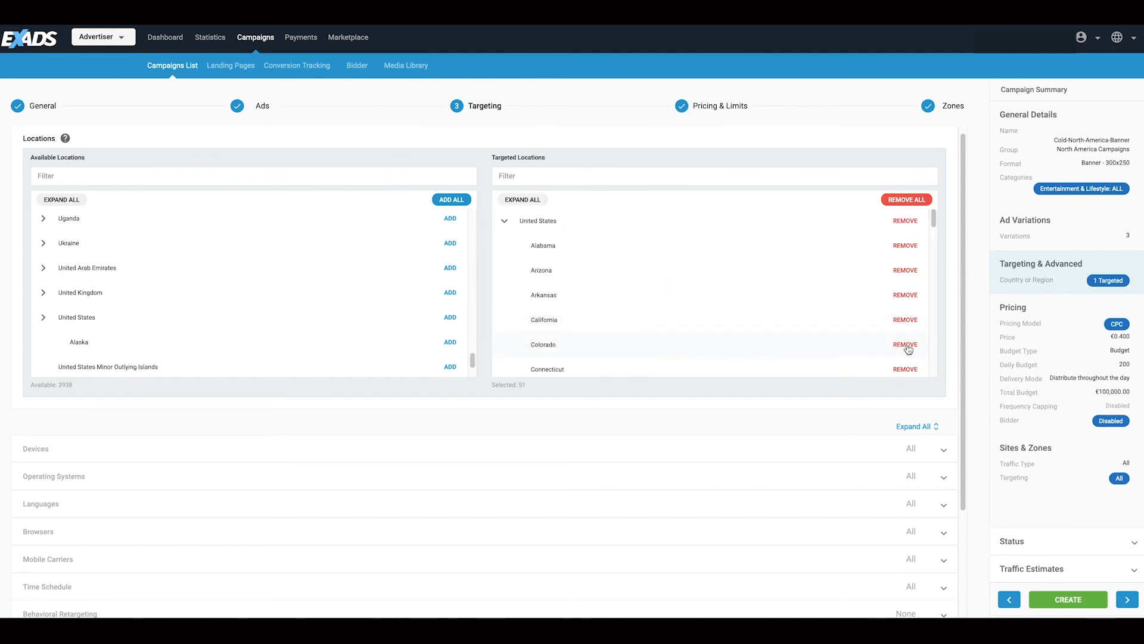
pyautogui.click(906, 345)
pyautogui.scroll(-1, 903, 339)
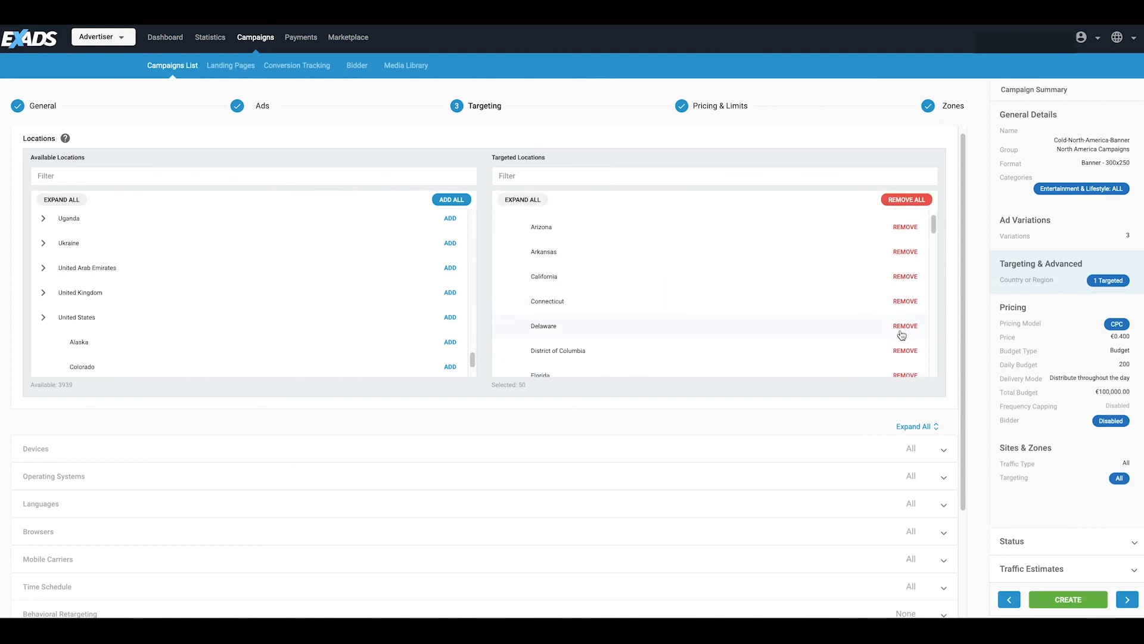
pyautogui.click(907, 303)
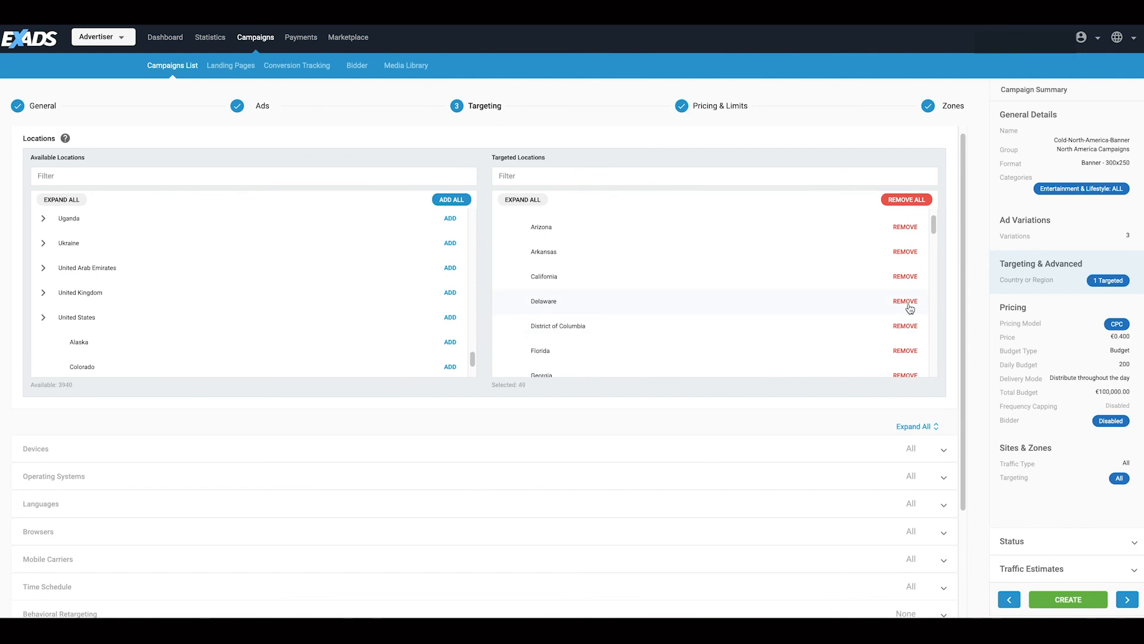